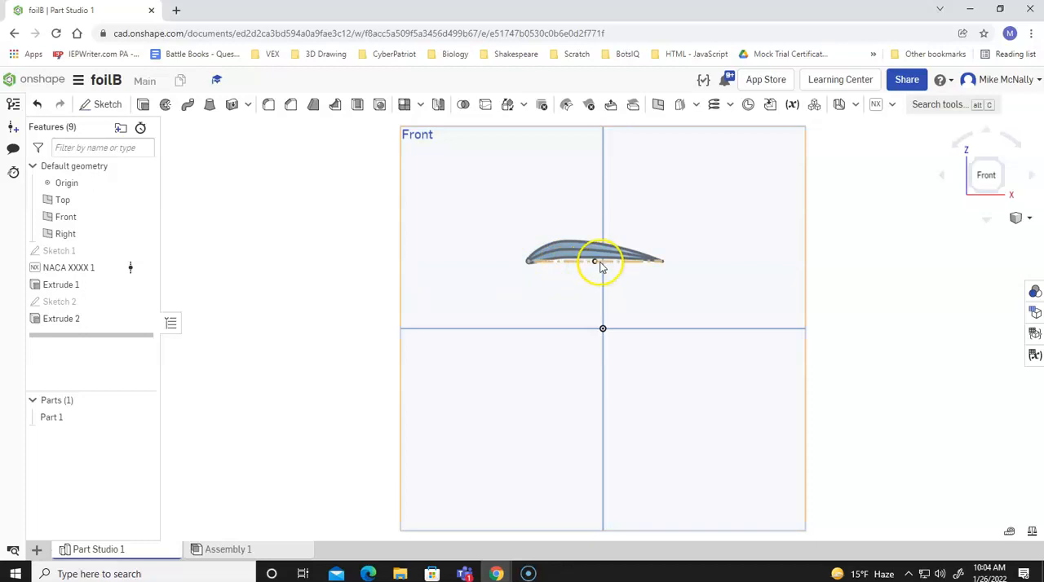
{"action": "left_click", "coordinate": [57, 284]}
{"action": "left_click", "coordinate": [53, 318], "text": "ctrl"}
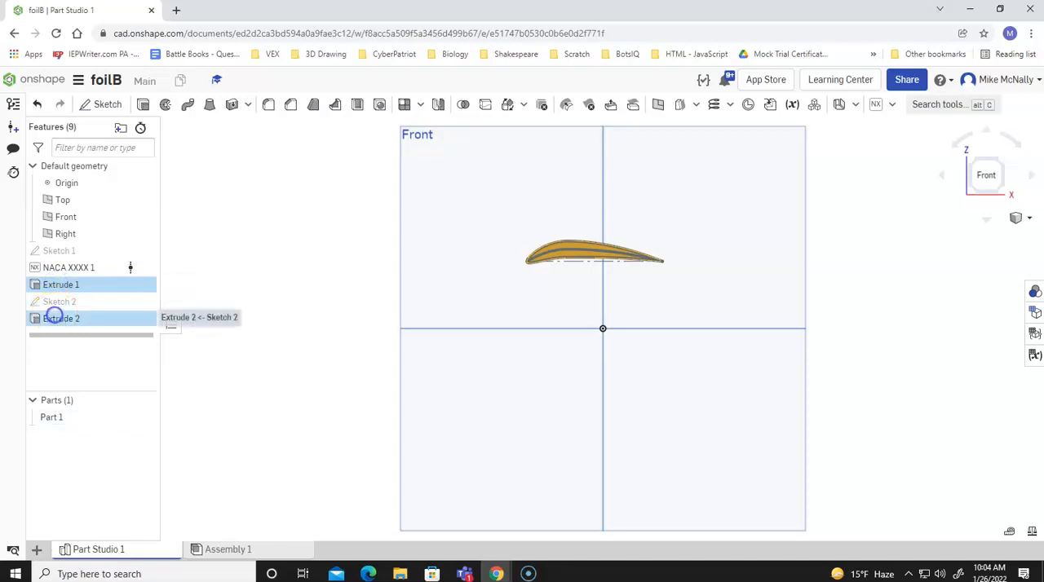
{"action": "left_click", "coordinate": [61, 282], "text": "ctrl"}
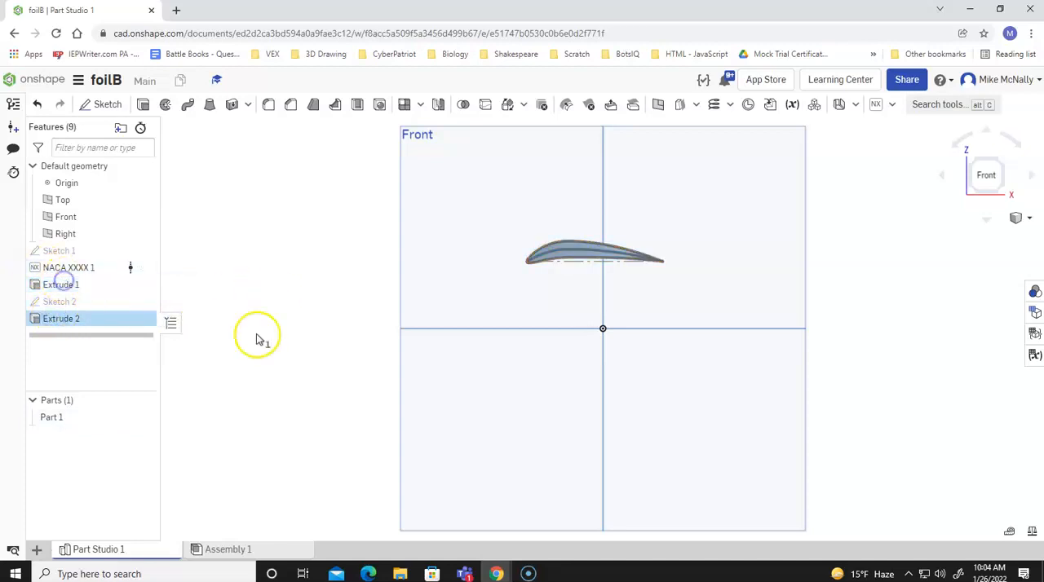
{"action": "key", "text": "Down"}
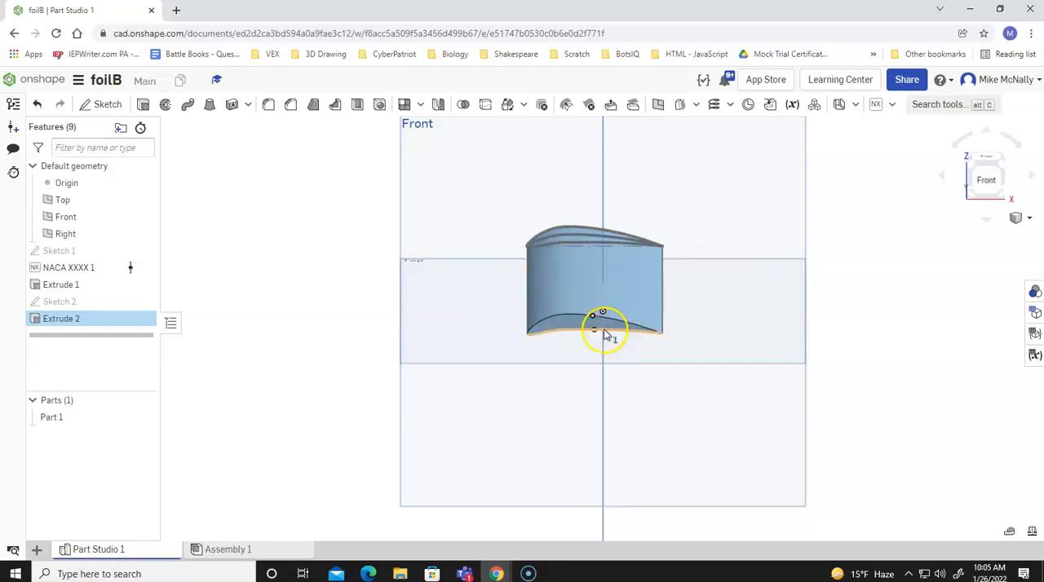
Delete the features Extrude 2, Sketch 2 and Extrude 1, keeping the NACA airfoil profile.
{"action": "right_click", "coordinate": [70, 321]}
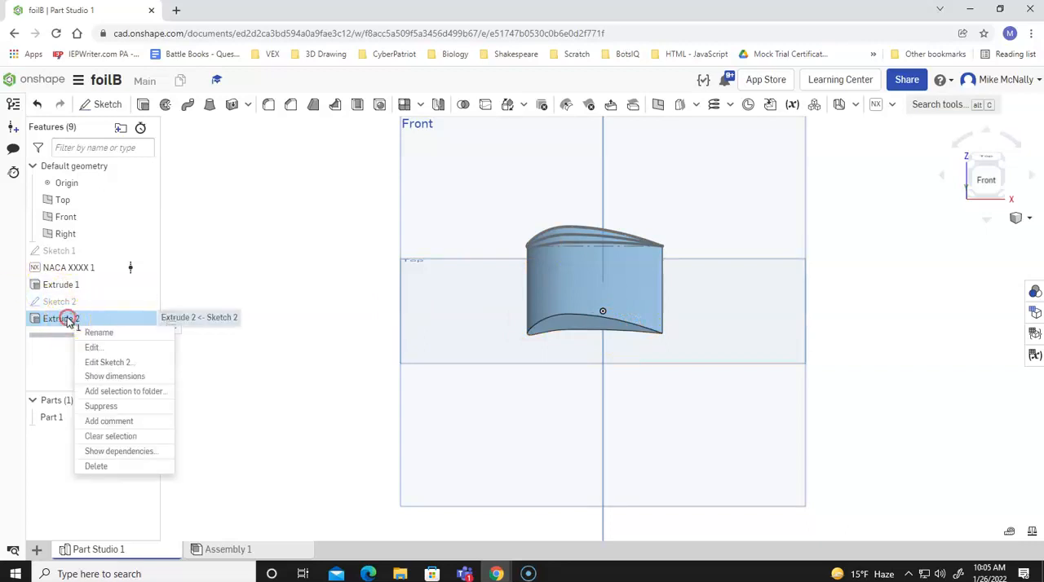
{"action": "left_click", "coordinate": [94, 466]}
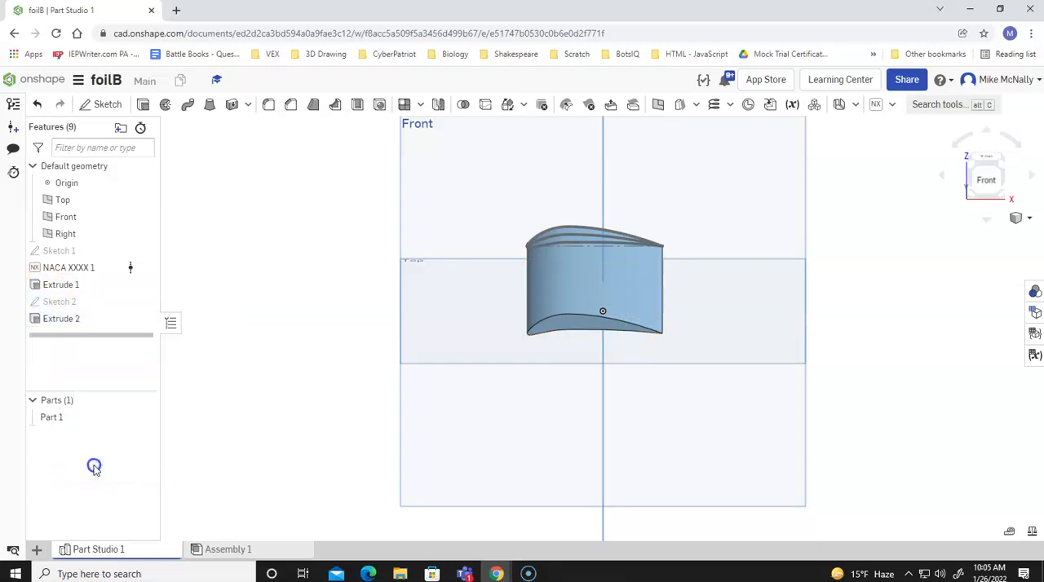
{"action": "right_click", "coordinate": [66, 304]}
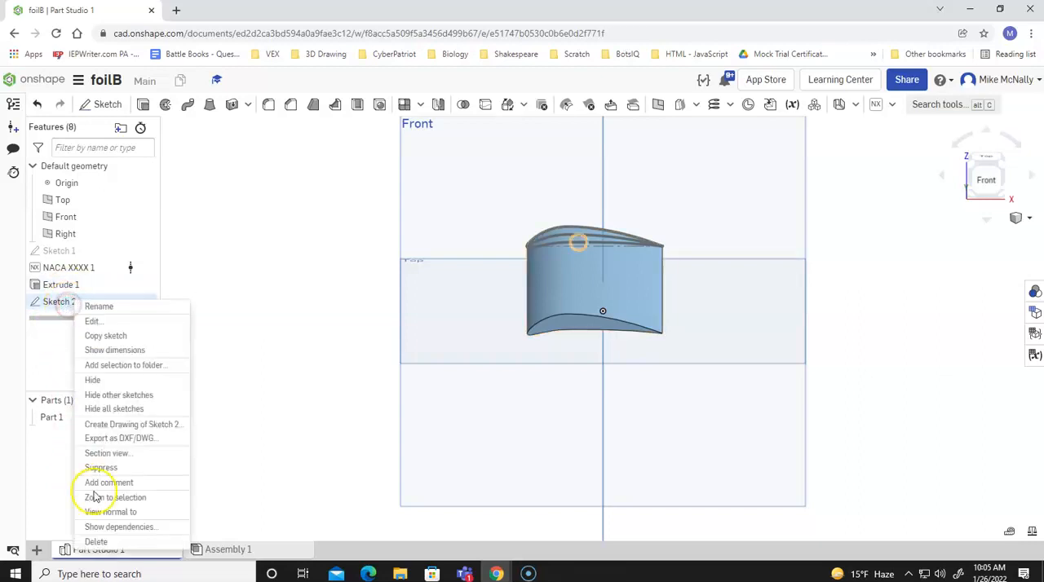
{"action": "left_click", "coordinate": [99, 543]}
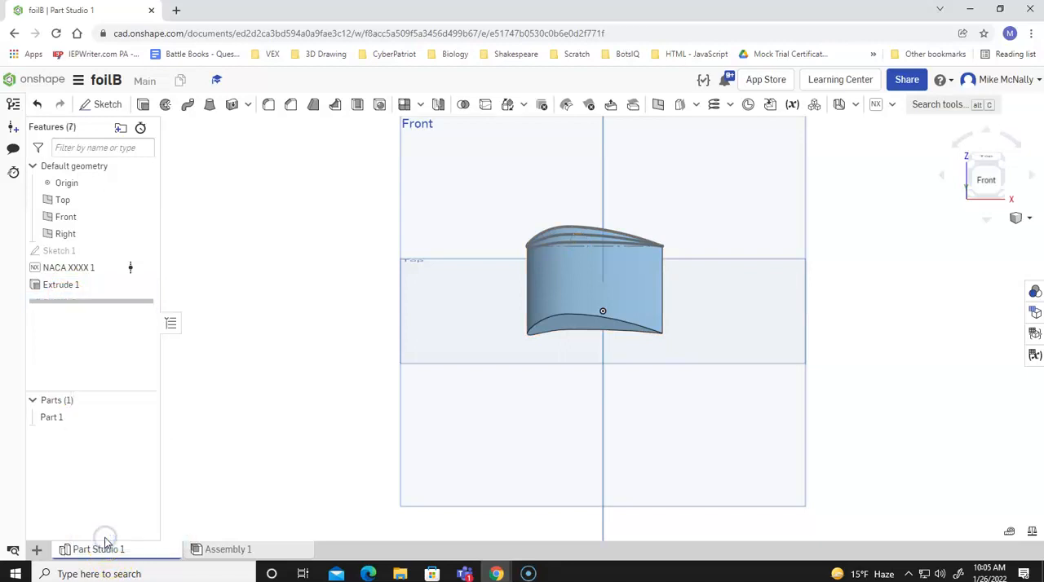
{"action": "right_click", "coordinate": [49, 285]}
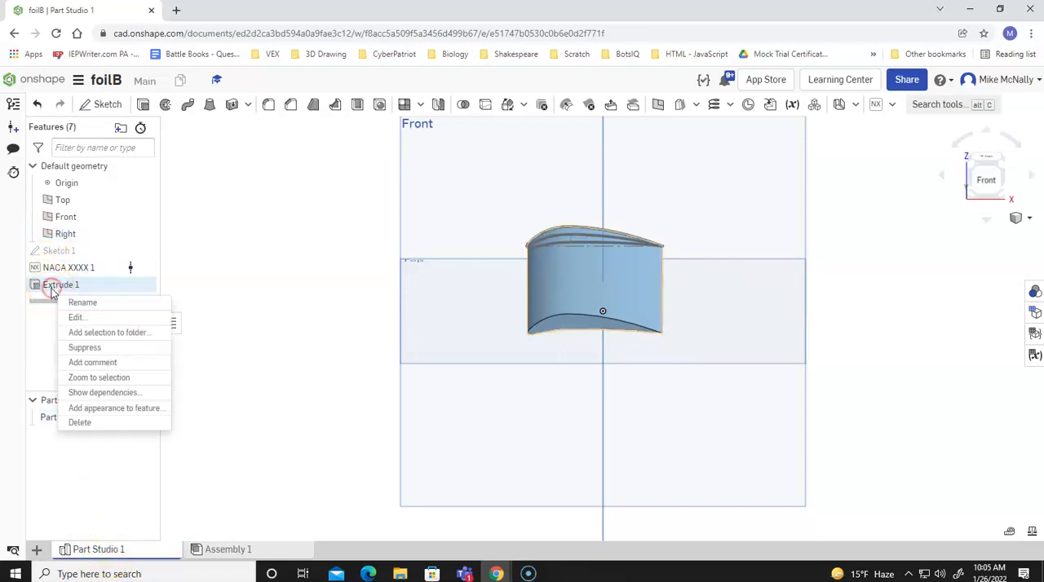
{"action": "left_click", "coordinate": [84, 426]}
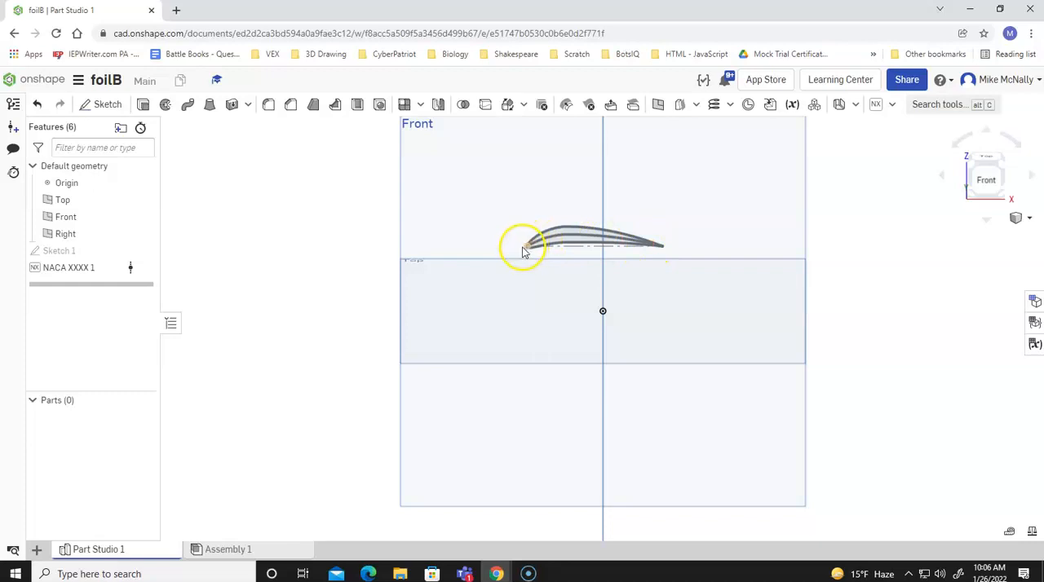
Create a plane offset 5 in from the Front plane.
{"action": "right_click", "coordinate": [453, 166]}
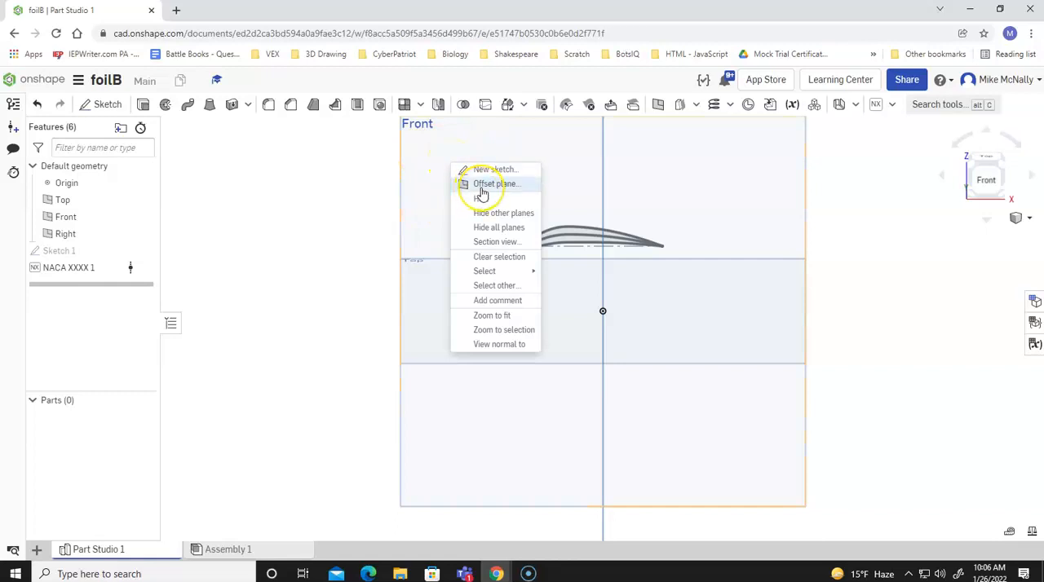
{"action": "left_click", "coordinate": [481, 186]}
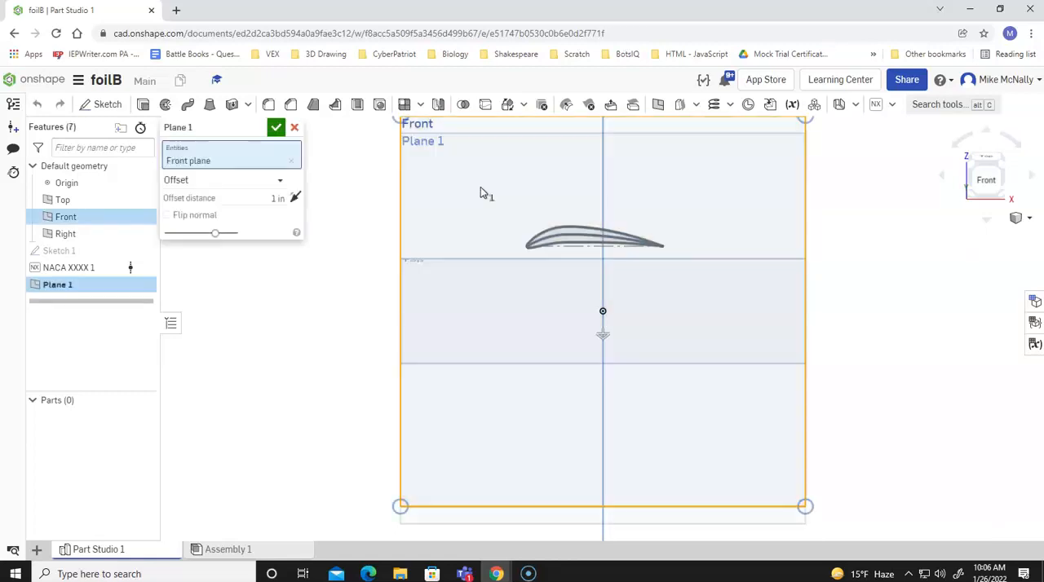
{"action": "key", "text": "Left"}
{"action": "key", "text": "Left"}
{"action": "key", "text": "Left"}
{"action": "key", "text": "Left"}
{"action": "key", "text": "Left"}
{"action": "key", "text": "Left"}
{"action": "key", "text": "Left"}
{"action": "key", "text": "Left"}
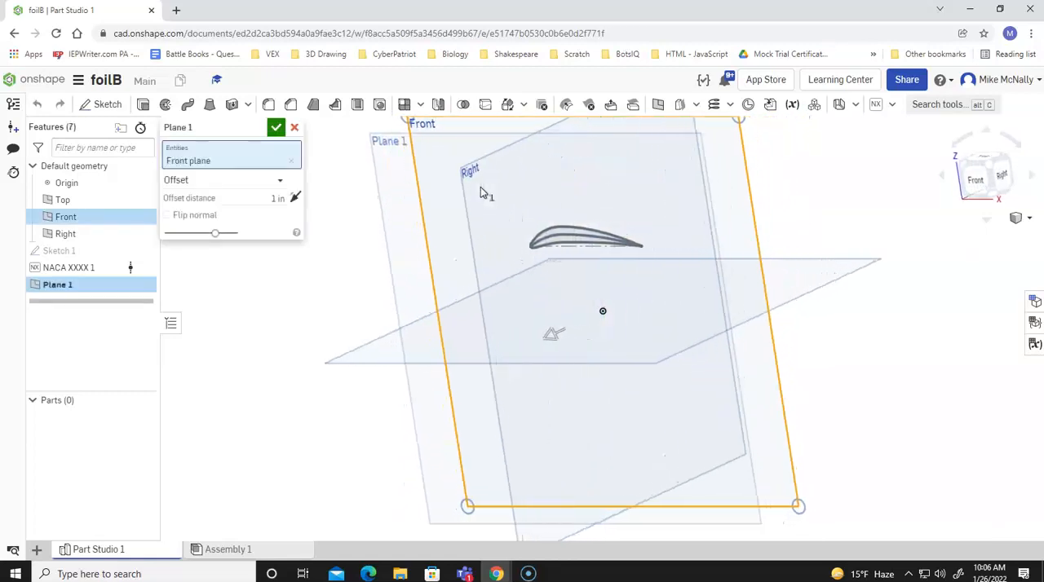
{"action": "key", "text": "Left"}
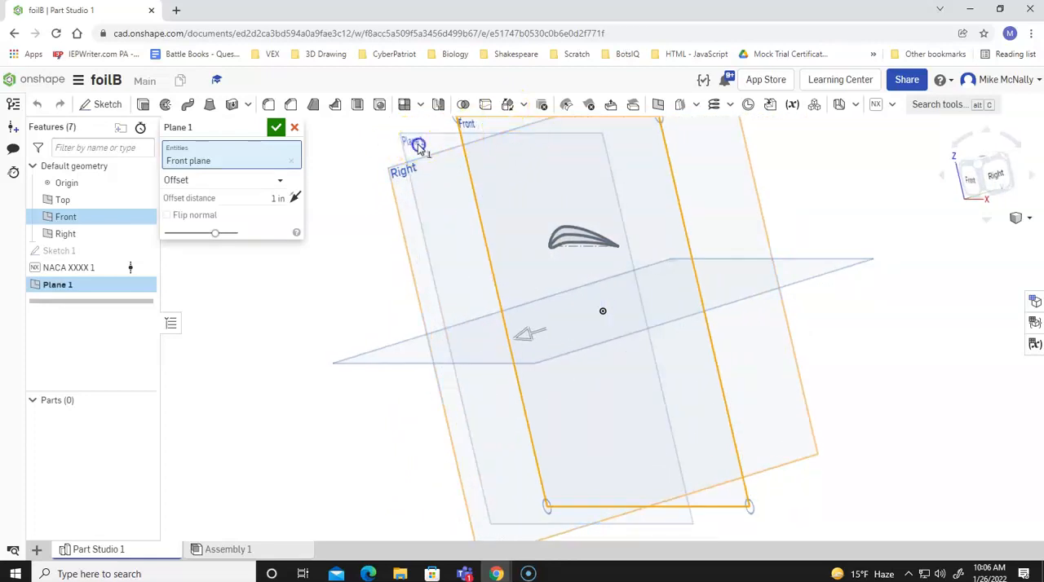
{"action": "key", "text": "Left"}
{"action": "key", "text": "Left"}
{"action": "key", "text": "Left"}
{"action": "key", "text": "Left"}
{"action": "key", "text": "Left"}
{"action": "key", "text": "Left"}
{"action": "key", "text": "Right"}
{"action": "key", "text": "Right"}
{"action": "key", "text": "Right"}
{"action": "key", "text": "Right"}
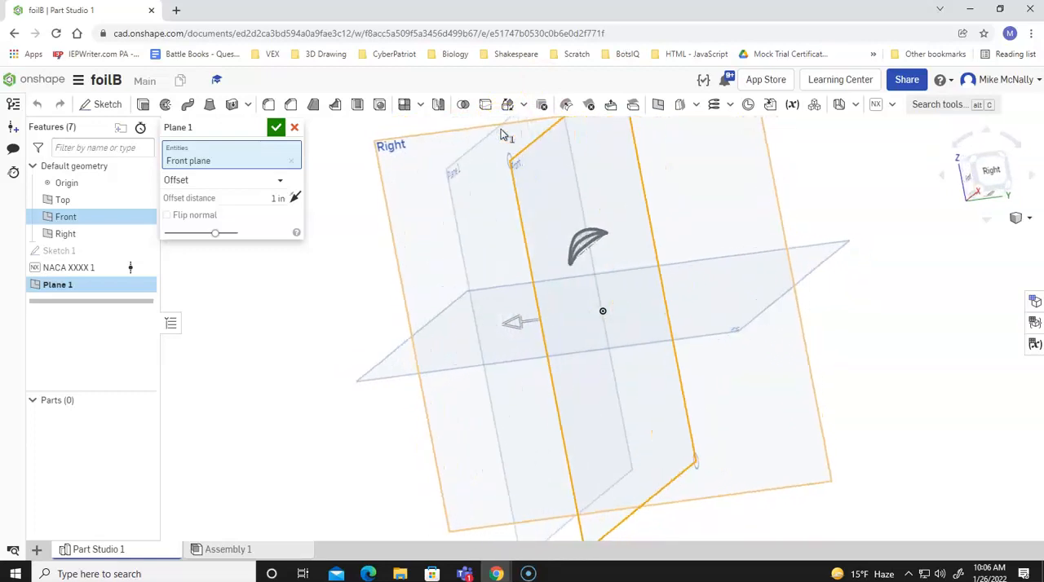
{"action": "key", "text": "Right"}
{"action": "key", "text": "Right"}
{"action": "key", "text": "Right"}
{"action": "key", "text": "Left"}
{"action": "key", "text": "Left"}
{"action": "key", "text": "Left"}
{"action": "key", "text": "Left"}
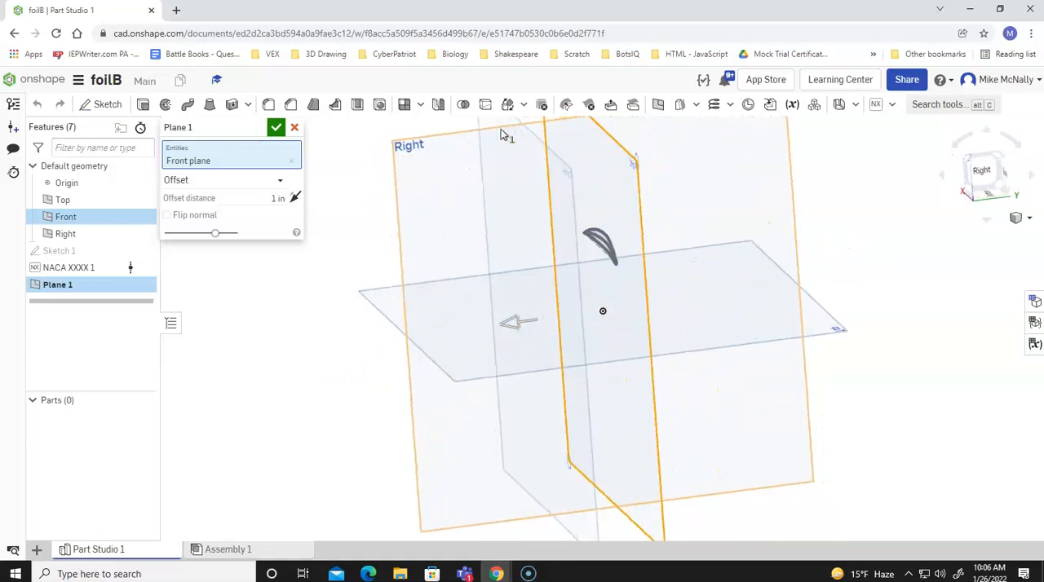
{"action": "left_click", "coordinate": [277, 198]}
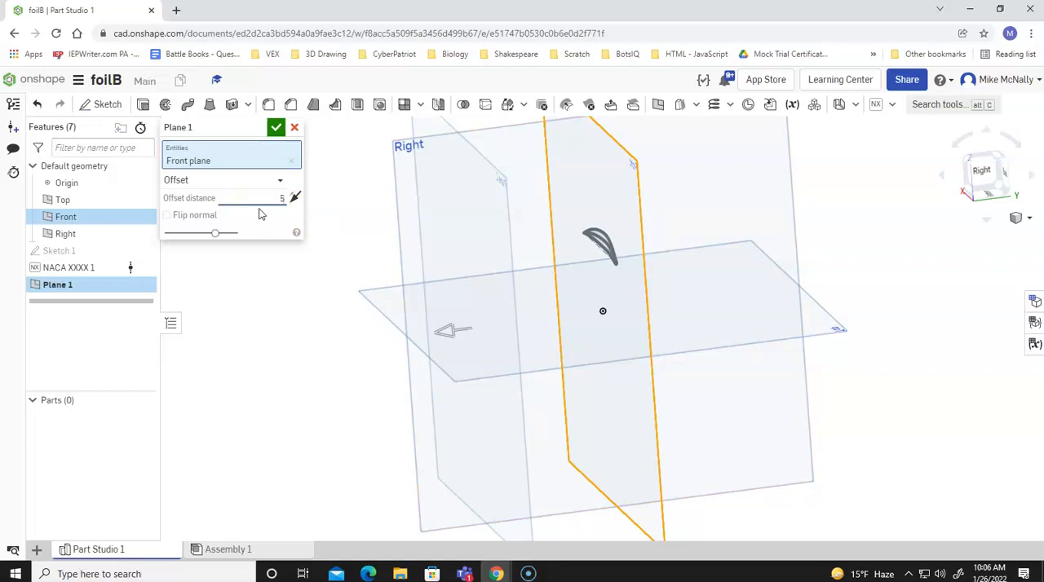
{"action": "key", "text": "Return"}
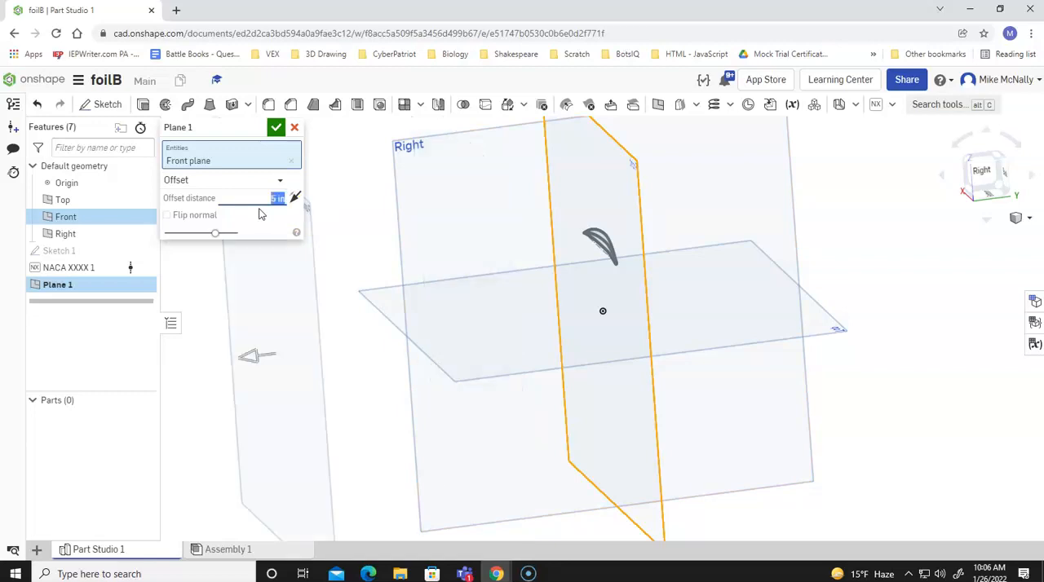
{"action": "left_click", "coordinate": [274, 130]}
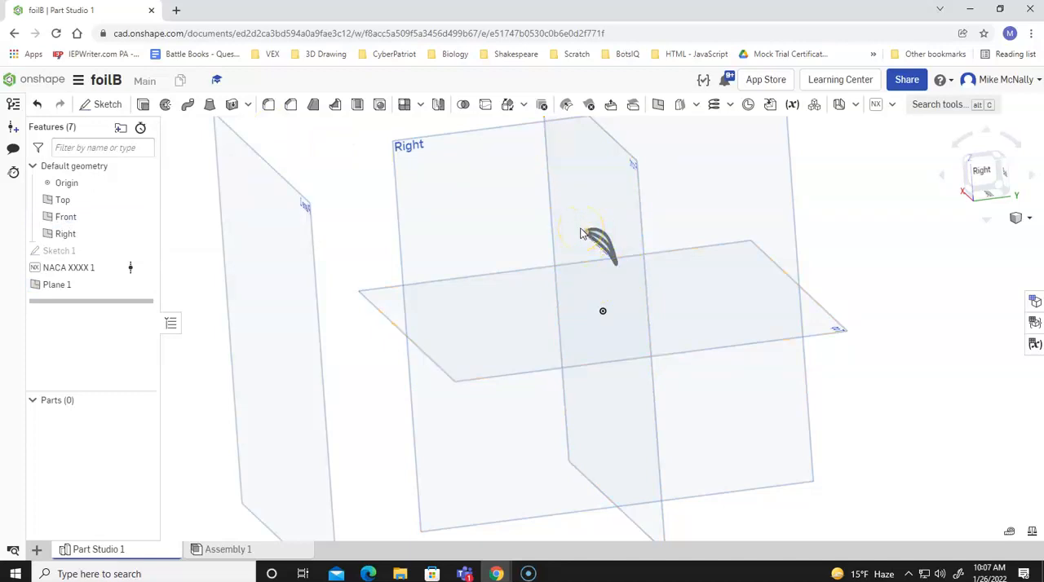
Start a new sketch on Plane 1, the plane offset from the Front plane.
{"action": "left_click", "coordinate": [287, 309]}
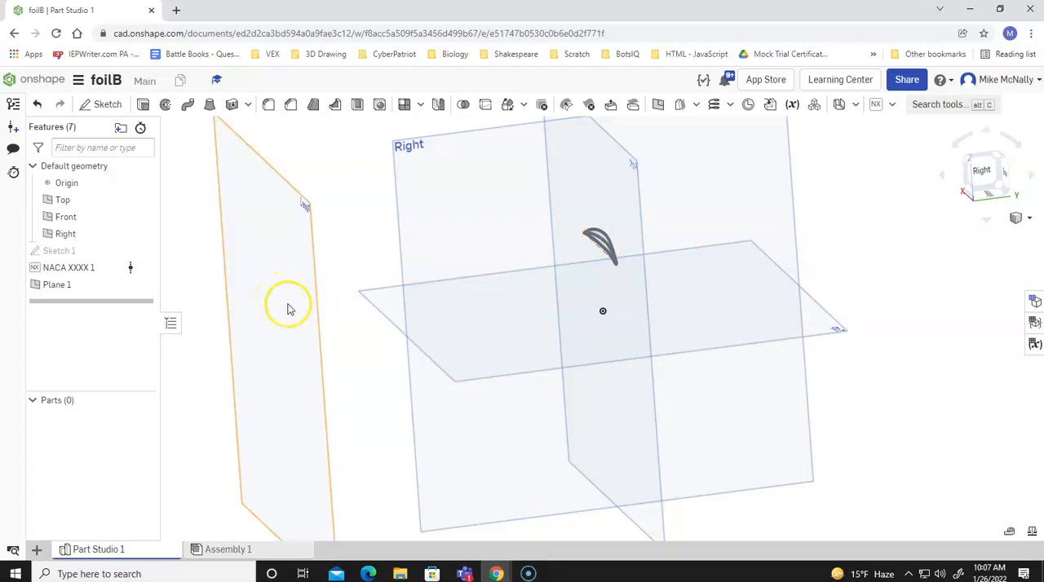
{"action": "key", "text": "Right"}
{"action": "key", "text": "Right"}
{"action": "key", "text": "Right"}
{"action": "key", "text": "Left"}
{"action": "key", "text": "Left"}
{"action": "key", "text": "Left"}
{"action": "key", "text": "Left"}
{"action": "key", "text": "Left"}
{"action": "key", "text": "Left"}
{"action": "key", "text": "Left"}
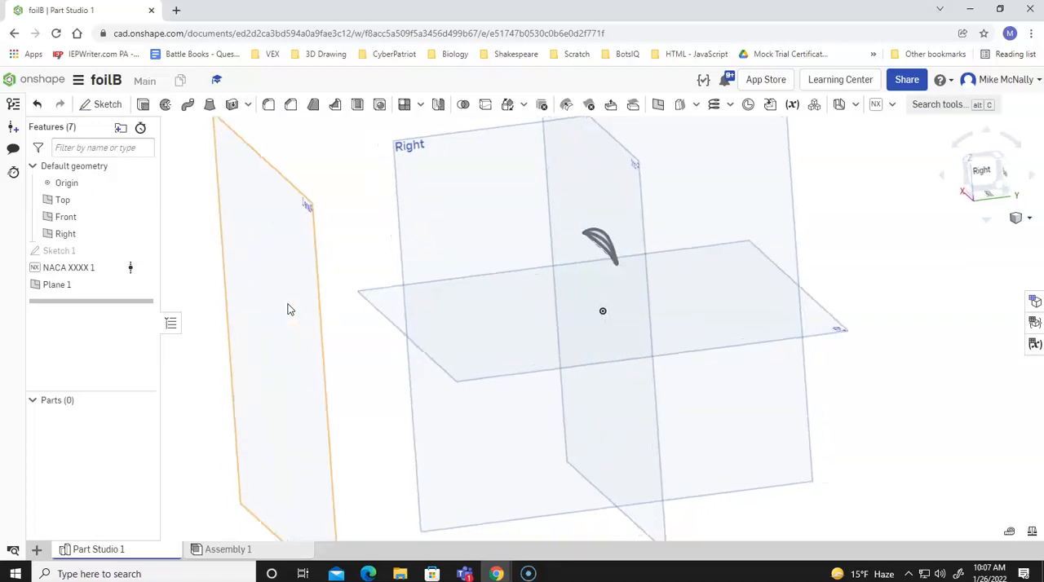
{"action": "key", "text": "Left"}
{"action": "key", "text": "Left"}
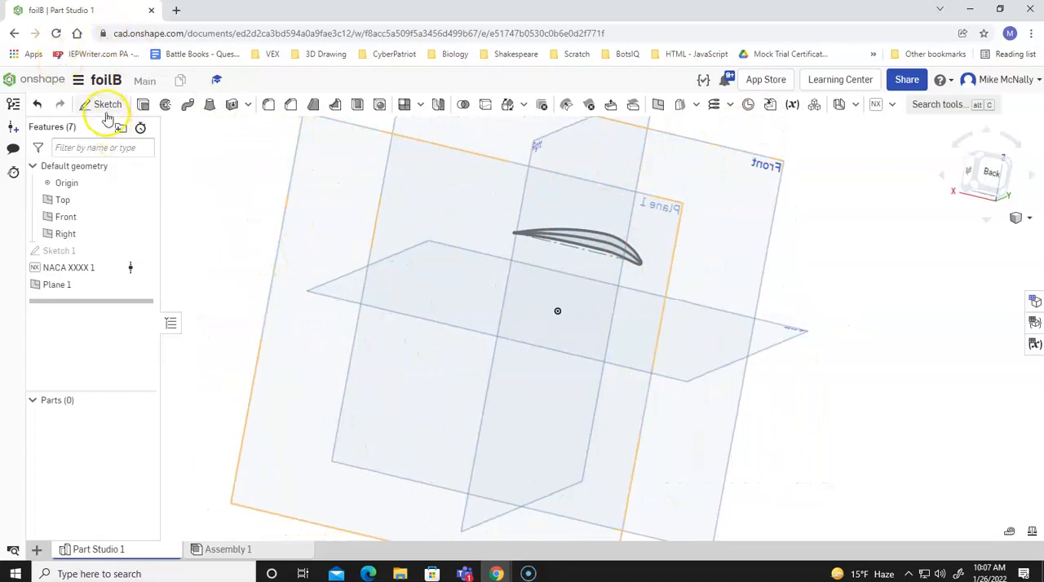
{"action": "left_click", "coordinate": [992, 175]}
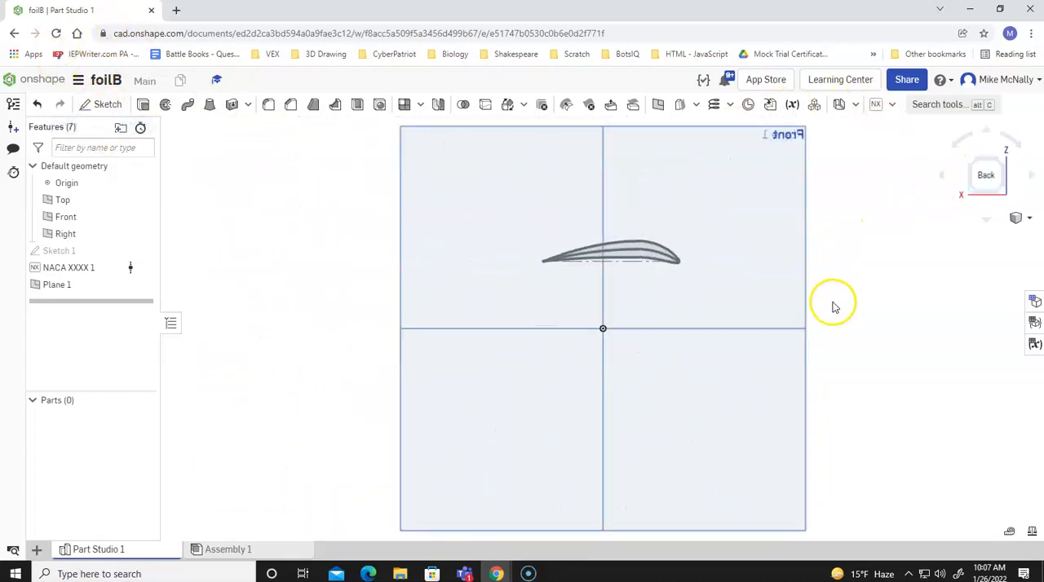
{"action": "left_click", "coordinate": [108, 106]}
{"action": "left_click", "coordinate": [751, 206]}
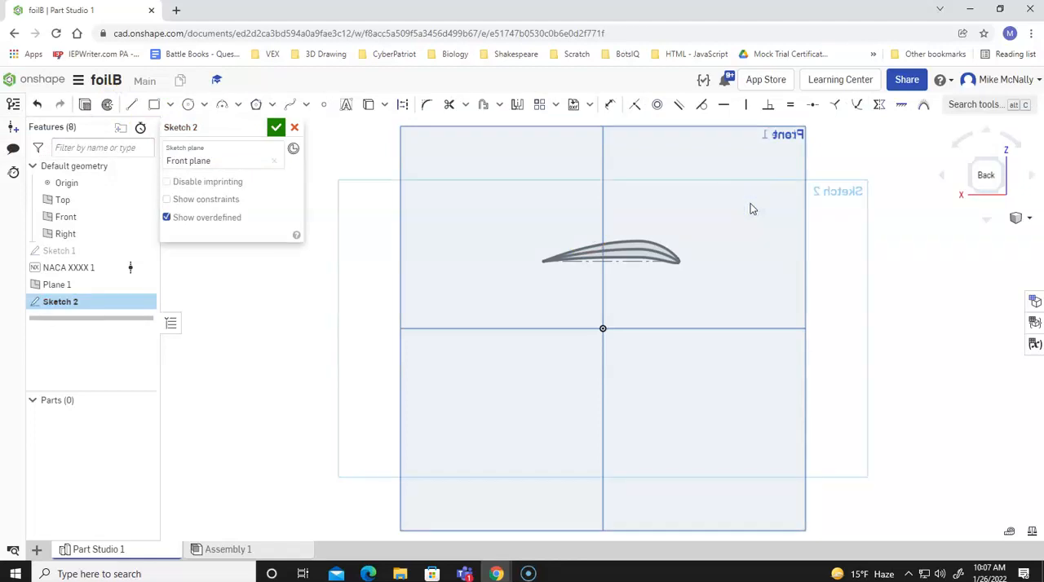
{"action": "left_click", "coordinate": [276, 162]}
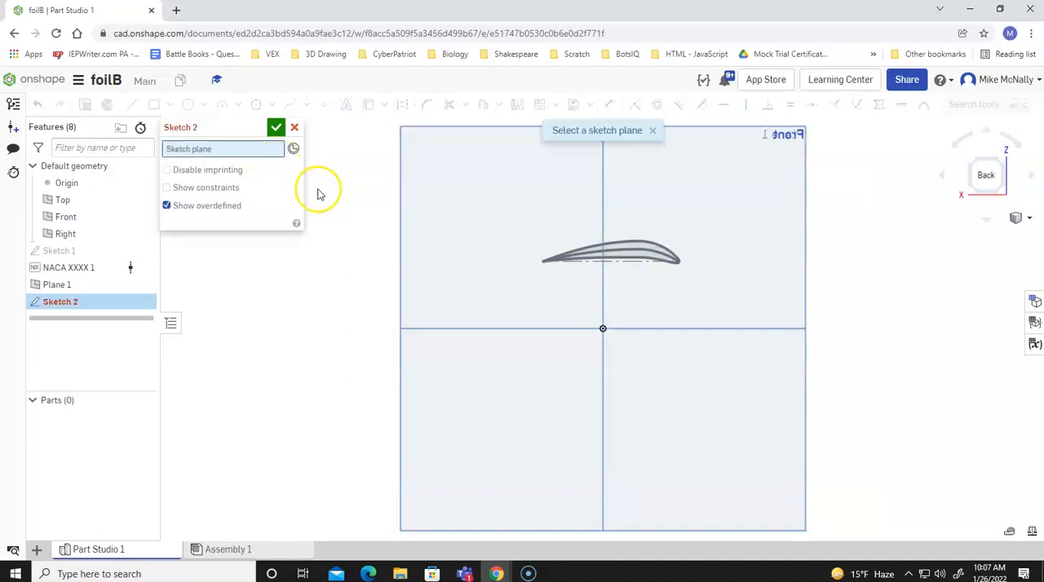
{"action": "key", "text": "Left"}
{"action": "key", "text": "Left"}
{"action": "key", "text": "Left"}
{"action": "key", "text": "Left"}
{"action": "key", "text": "Left"}
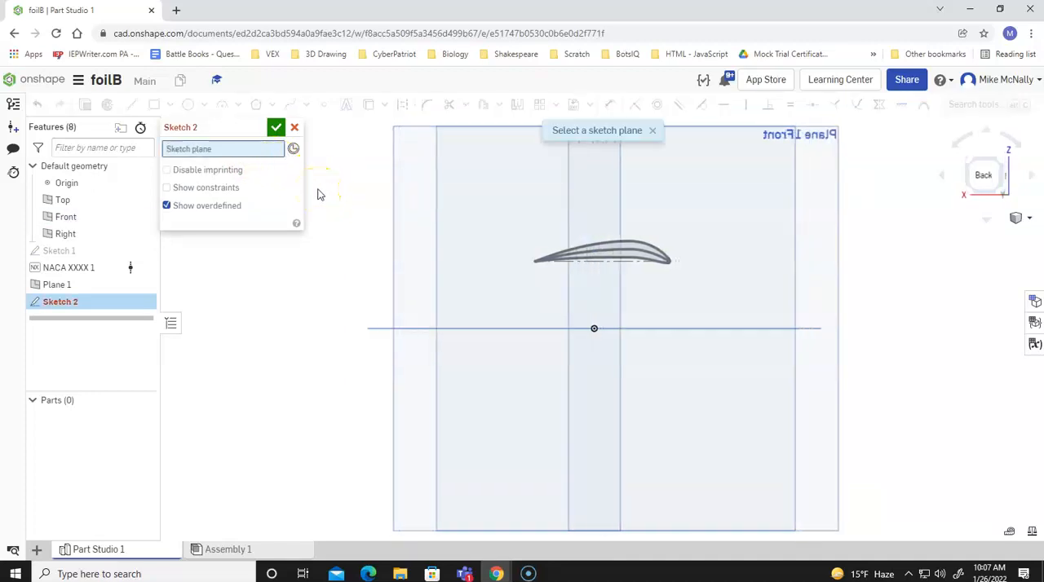
{"action": "key", "text": "Left"}
{"action": "key", "text": "Left"}
{"action": "key", "text": "Left"}
{"action": "key", "text": "Left"}
{"action": "key", "text": "Left"}
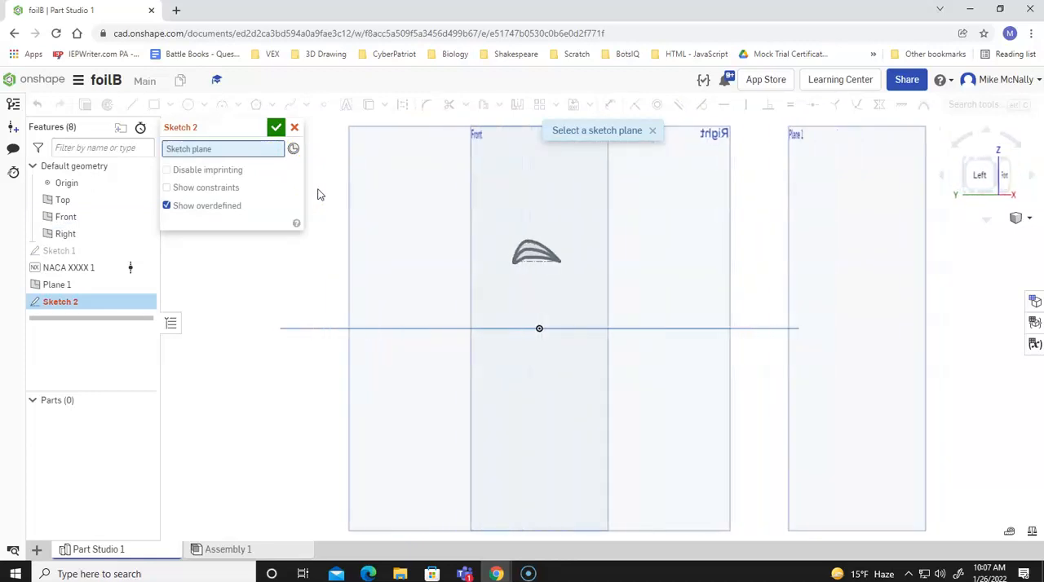
{"action": "key", "text": "Left"}
{"action": "key", "text": "Left"}
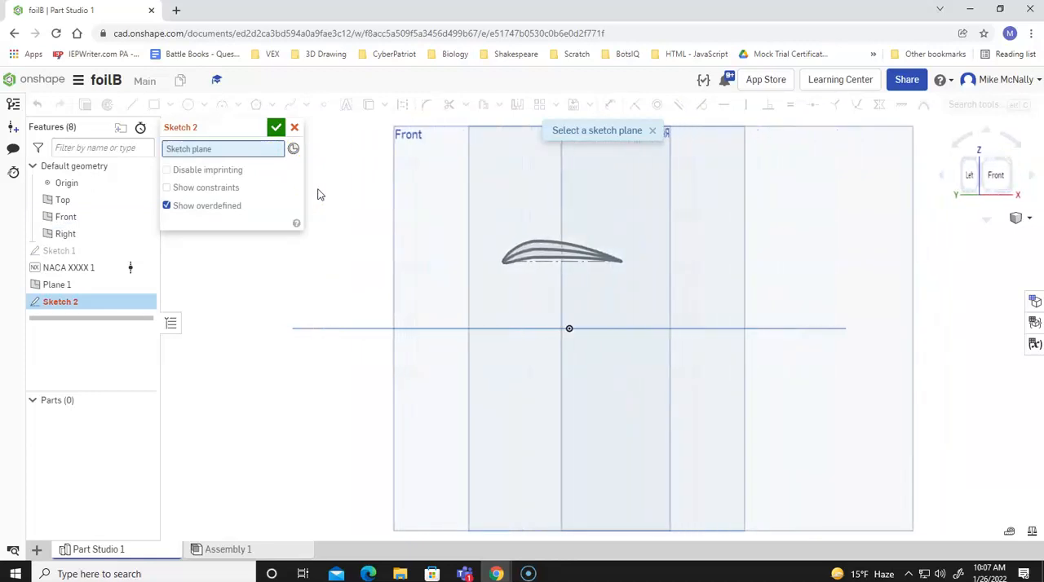
{"action": "left_click", "coordinate": [320, 218]}
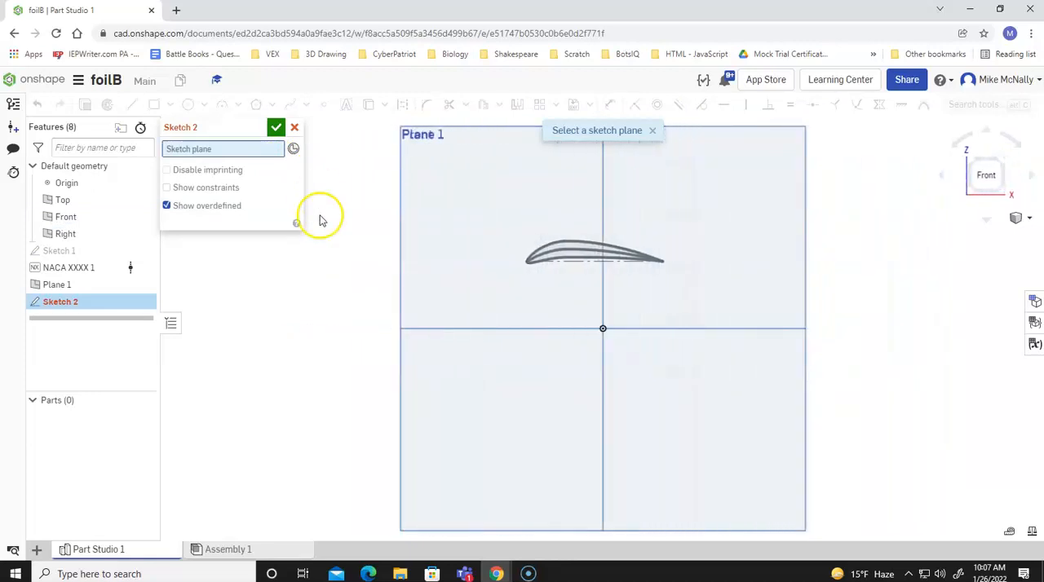
{"action": "left_click", "coordinate": [451, 182]}
{"action": "left_click", "coordinate": [199, 161]}
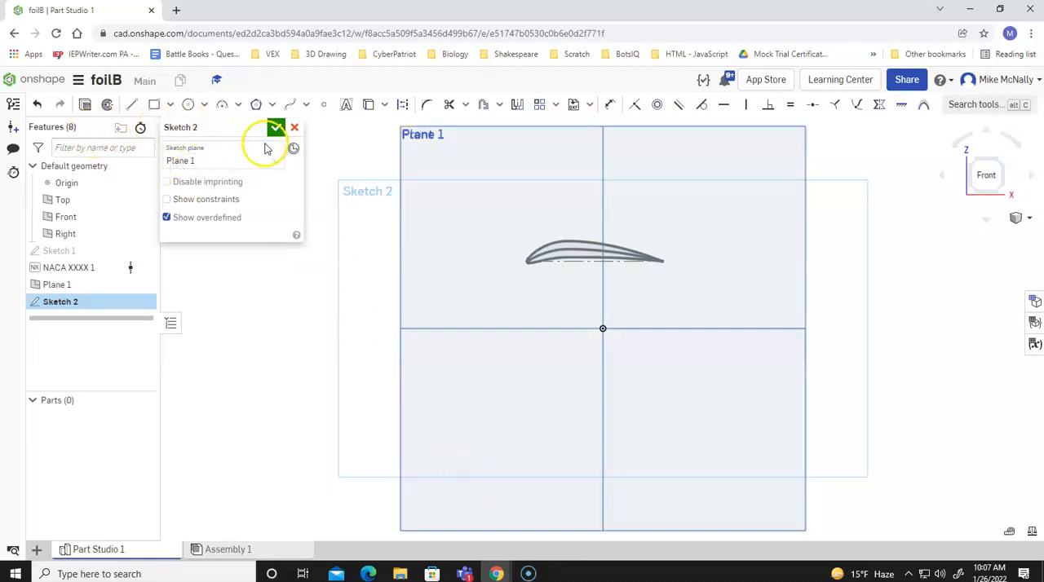
Draw a small closed four-point spline resembling an airfoil inside the NACA airfoil outline, starting and ending at its front point.
{"action": "left_click", "coordinate": [306, 108]}
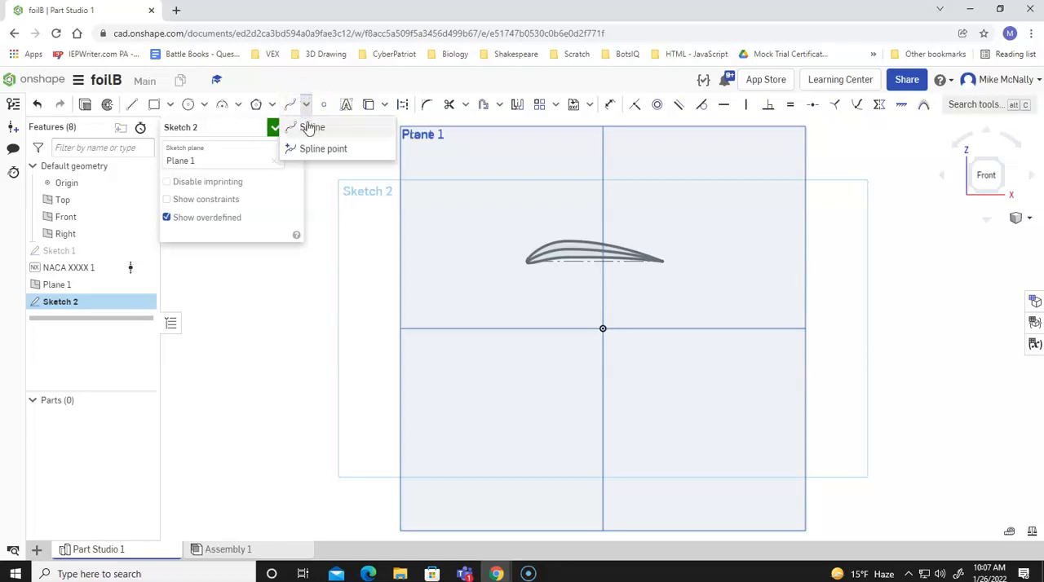
{"action": "left_click", "coordinate": [307, 125]}
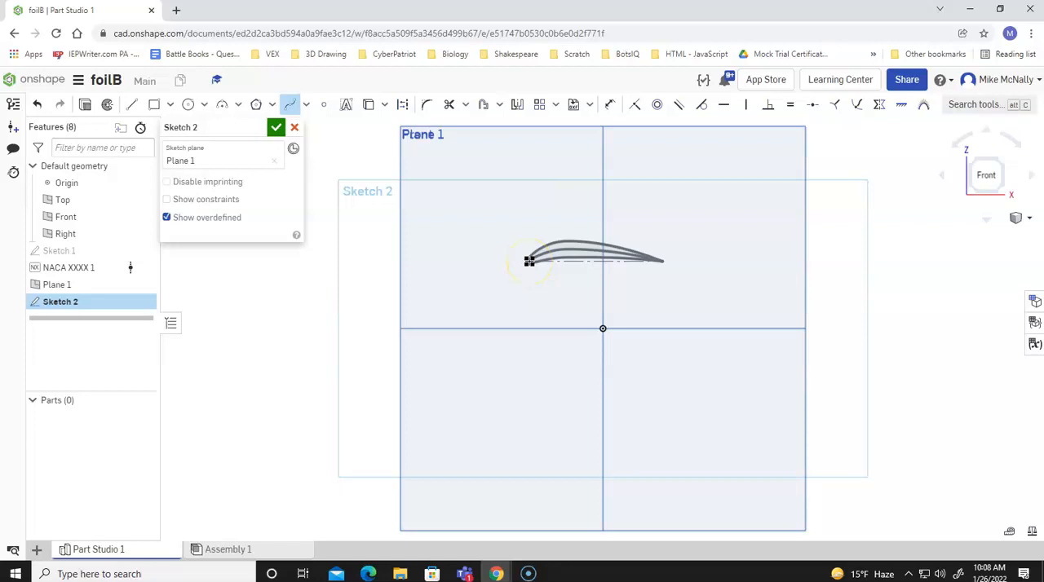
{"action": "left_click", "coordinate": [529, 261]}
{"action": "scroll", "coordinate": [555, 257], "scroll_direction": "up", "scroll_amount": 5}
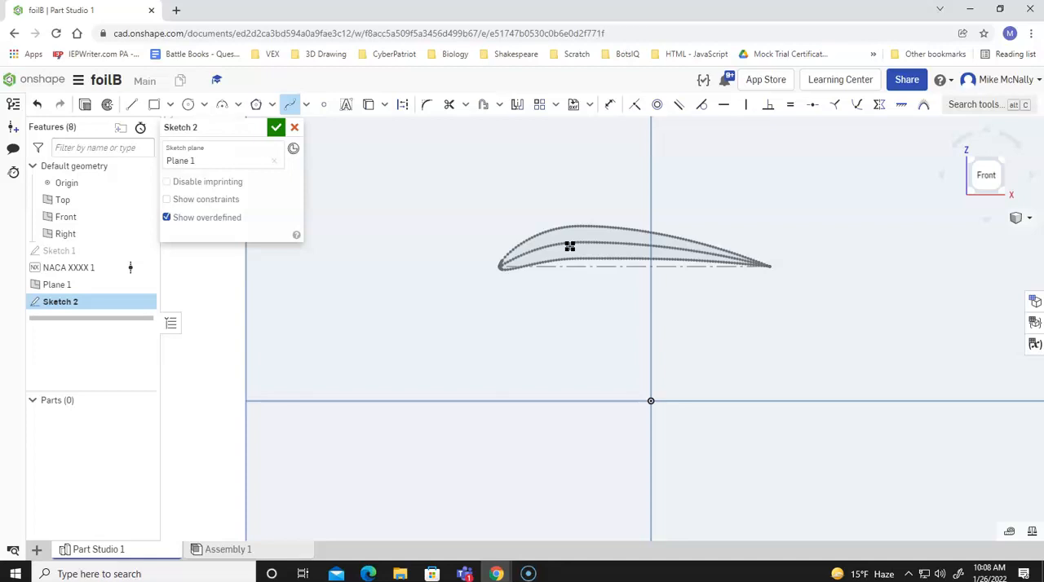
{"action": "left_click", "coordinate": [568, 246]}
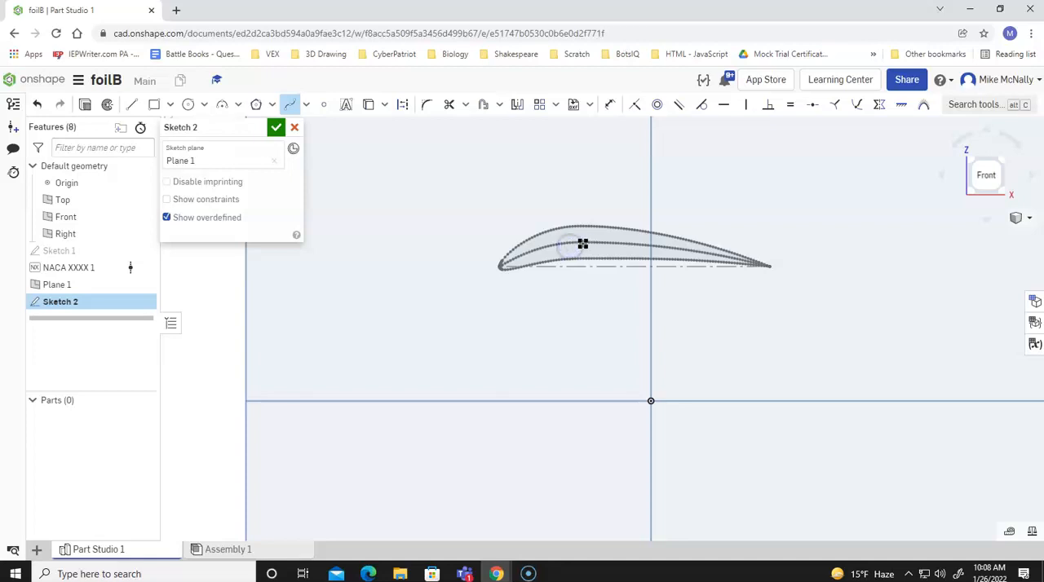
{"action": "left_click", "coordinate": [623, 236]}
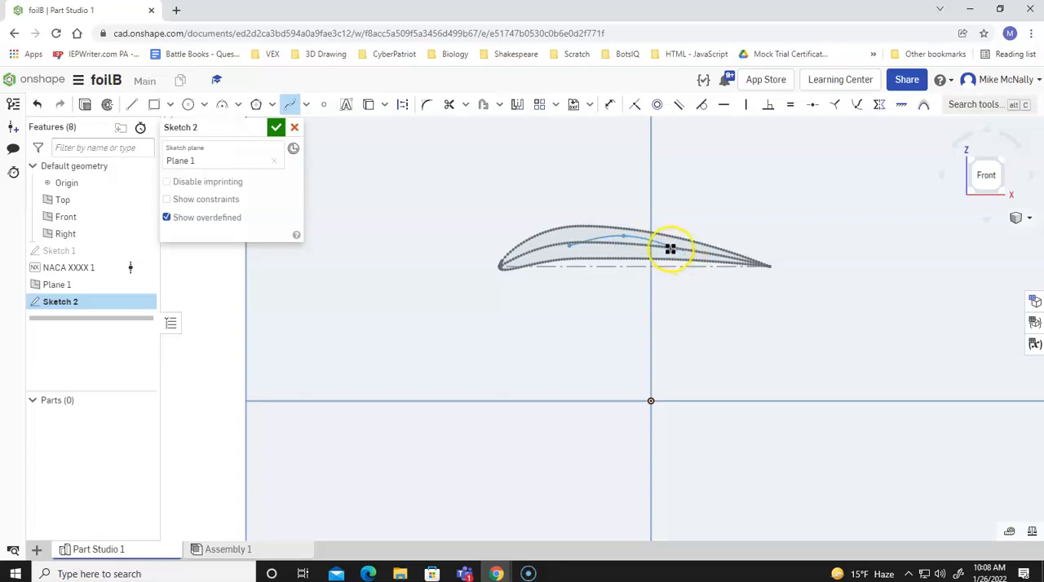
{"action": "left_click", "coordinate": [674, 248]}
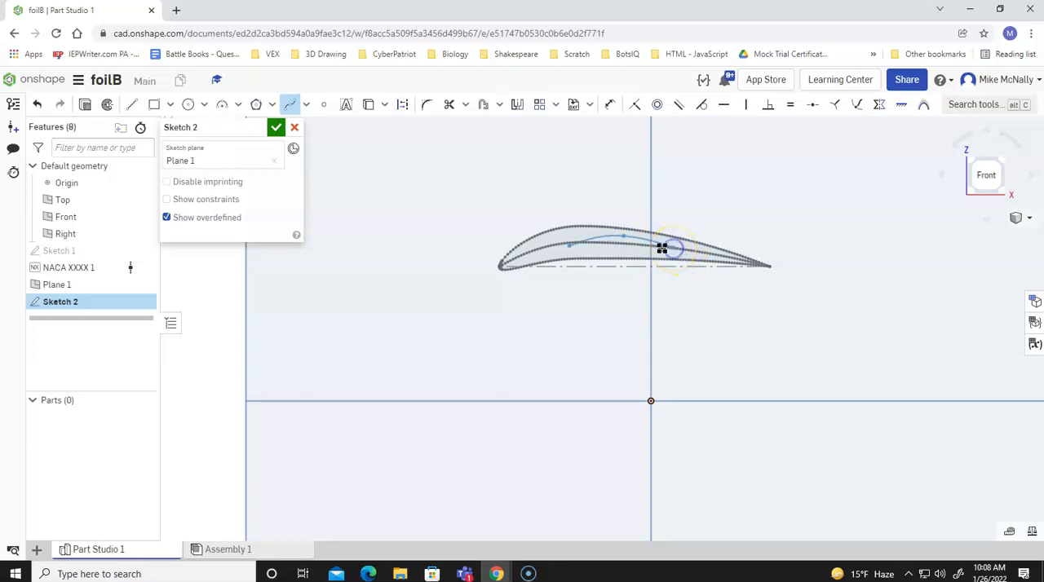
{"action": "left_click", "coordinate": [621, 251]}
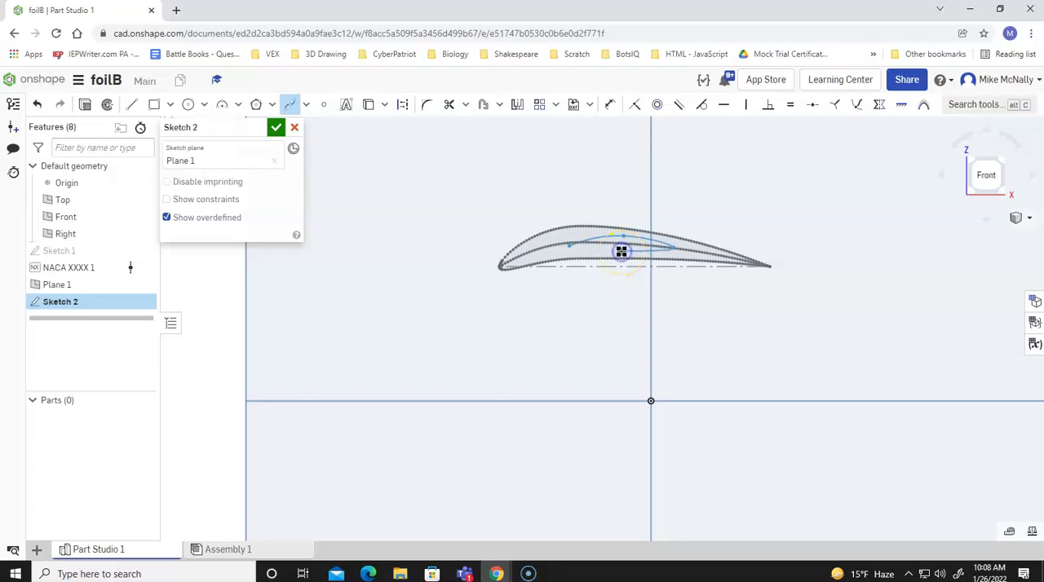
{"action": "left_click", "coordinate": [568, 247]}
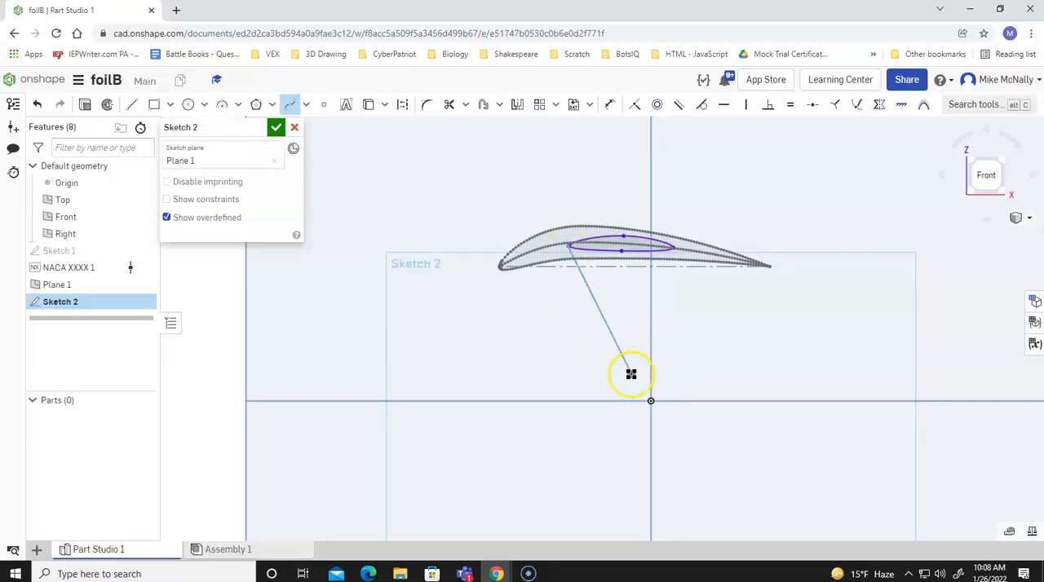
{"action": "key", "text": "Escape"}
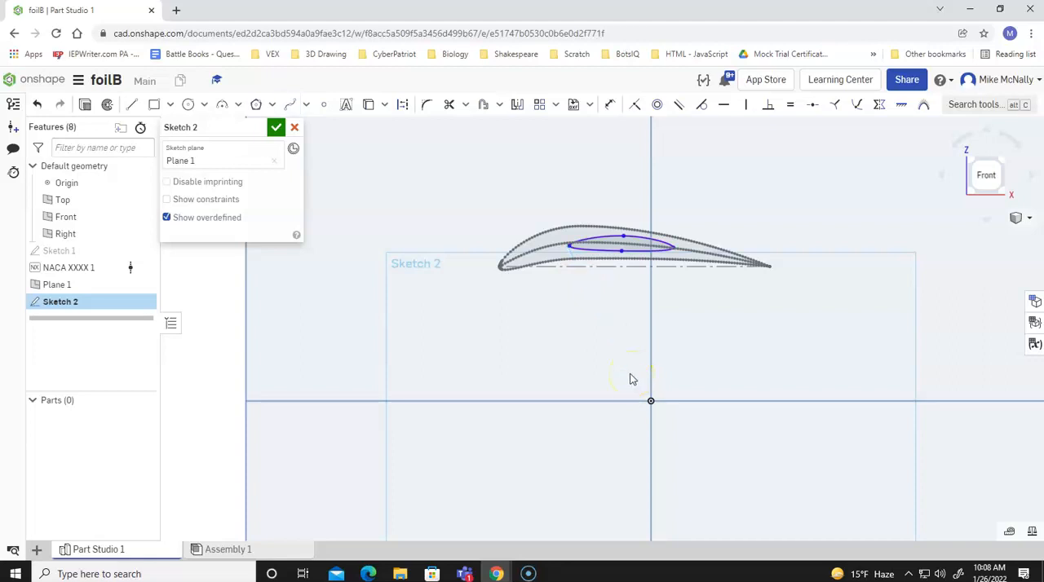
Reshape the small spline into a cambered airfoil by raising its lower point and shifting its upper point forward, and finish the sketch.
{"action": "left_click", "coordinate": [622, 252]}
{"action": "mouse_move", "coordinate": [622, 252]}
{"action": "left_mouse_down"}
{"action": "mouse_move", "coordinate": [622, 238]}
{"action": "mouse_move", "coordinate": [606, 234]}
{"action": "mouse_move", "coordinate": [622, 246]}
{"action": "left_mouse_up"}
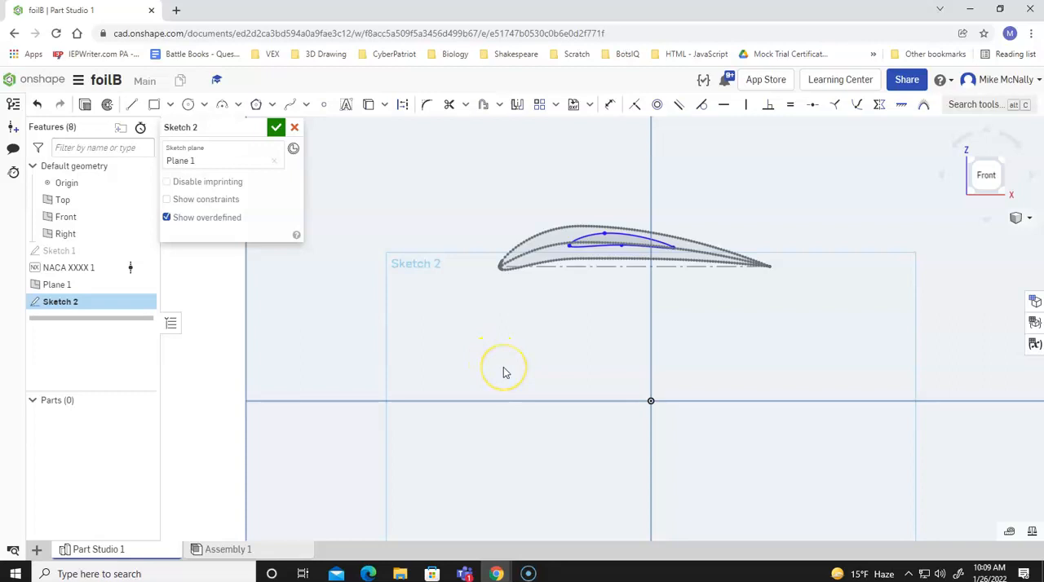
{"action": "key", "text": "Left"}
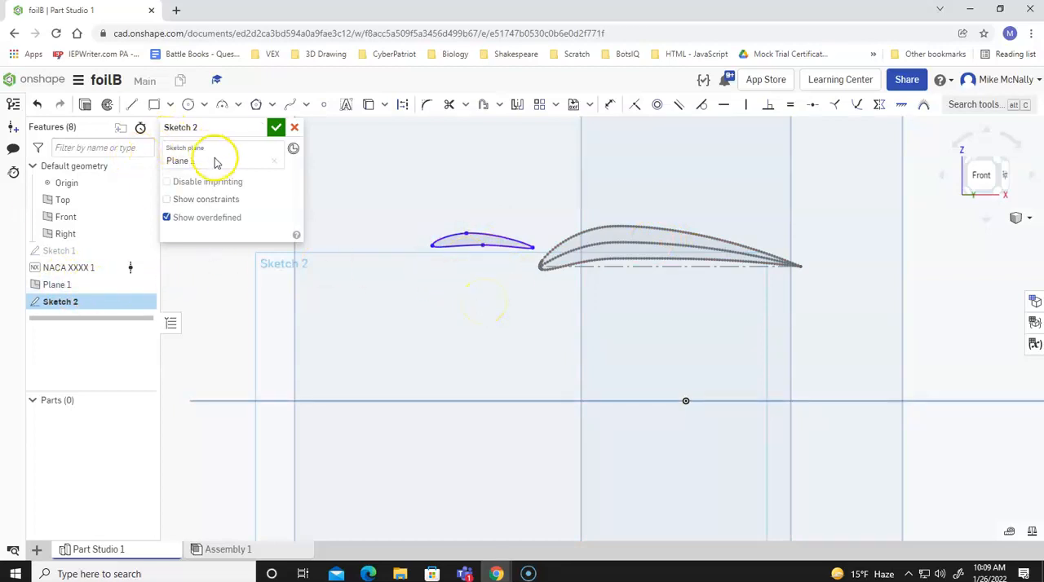
{"action": "left_click", "coordinate": [275, 130]}
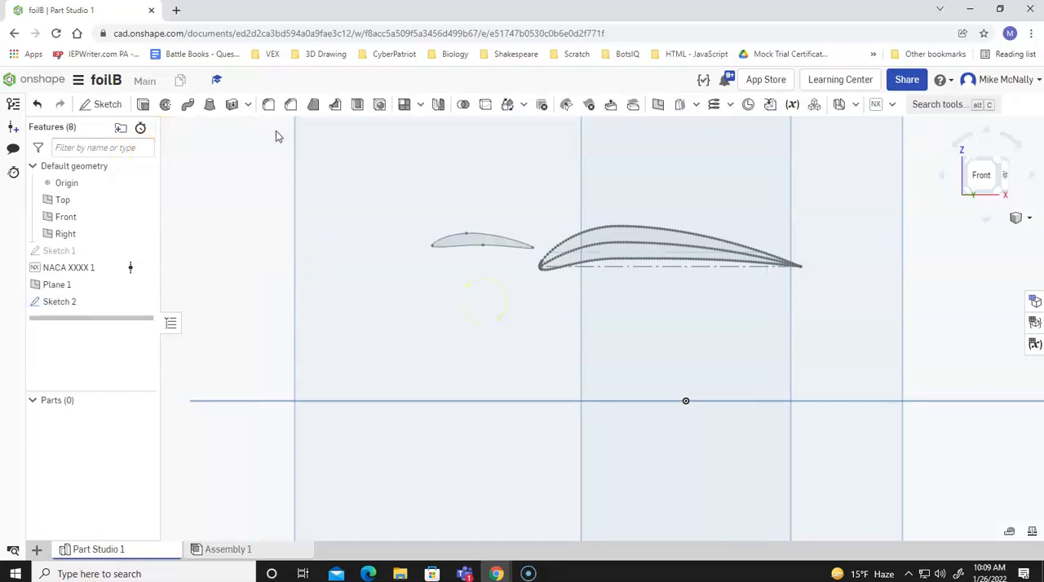
Loft a new solid between the face of Sketch 2 and the face of the NACA airfoil profile.
{"action": "left_click", "coordinate": [209, 107]}
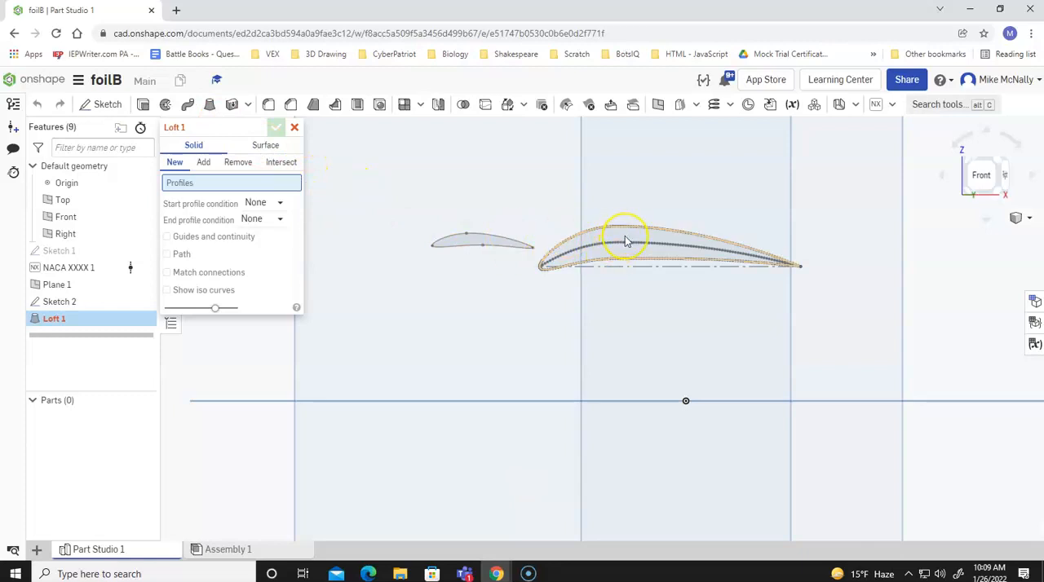
{"action": "left_click", "coordinate": [475, 241]}
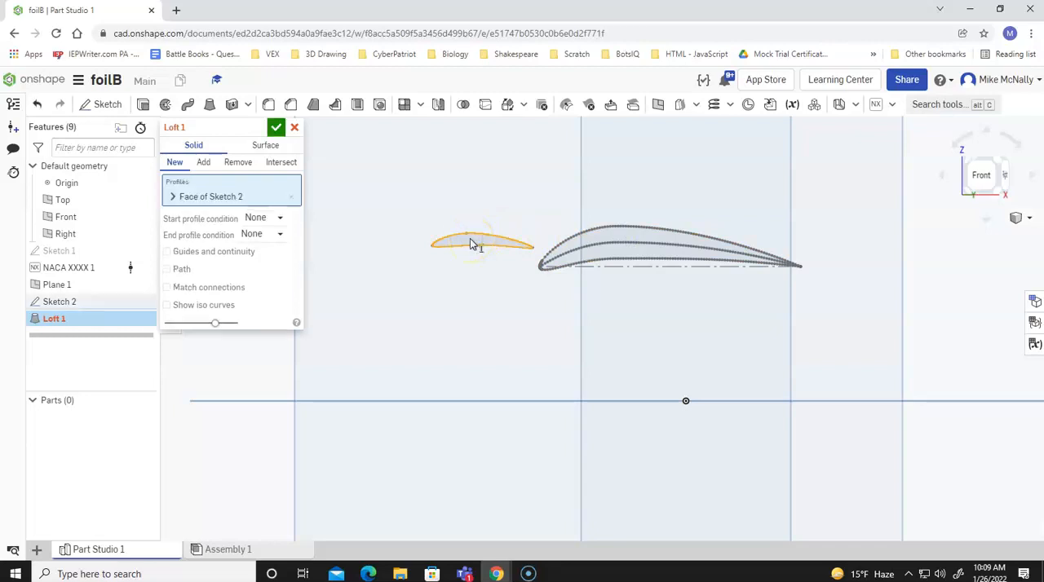
{"action": "left_click", "coordinate": [276, 127]}
{"action": "left_click", "coordinate": [624, 235]}
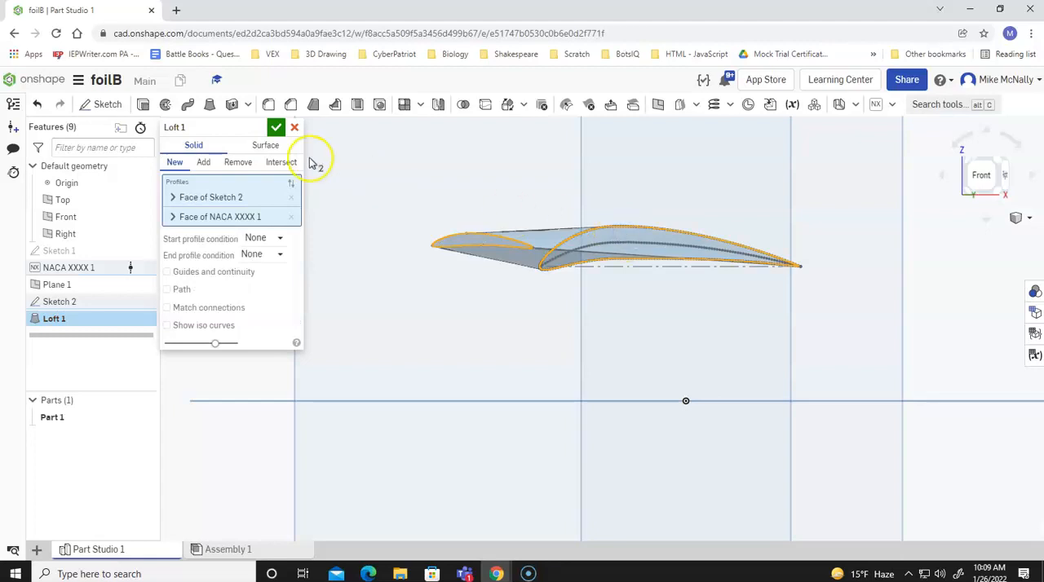
{"action": "left_click", "coordinate": [275, 129]}
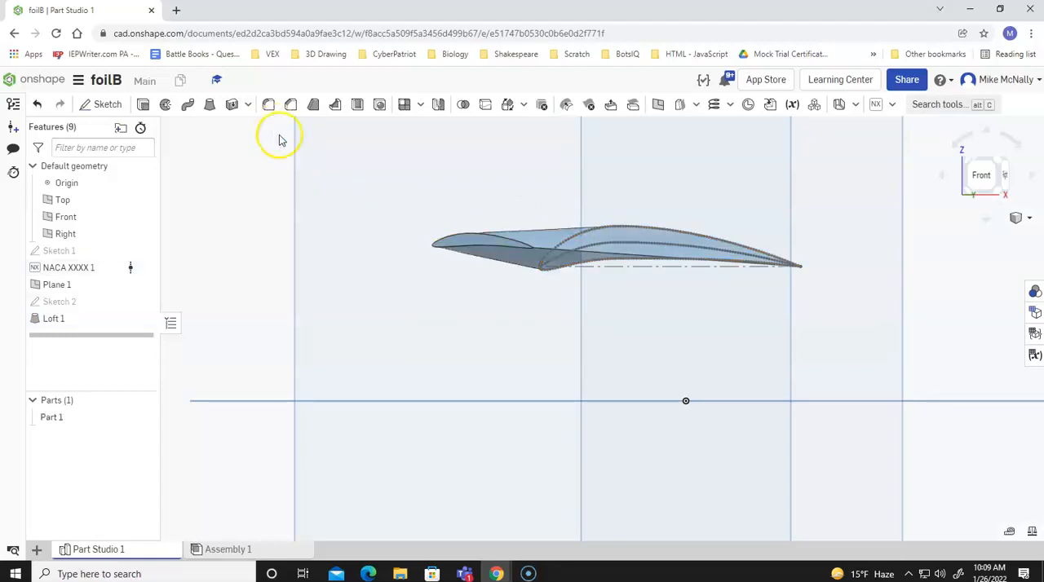
Examine the lofted wing from several sides, including its underside and both end profiles.
{"action": "key", "text": "Down"}
{"action": "key", "text": "Left"}
{"action": "key", "text": "Left"}
{"action": "key", "text": "Left"}
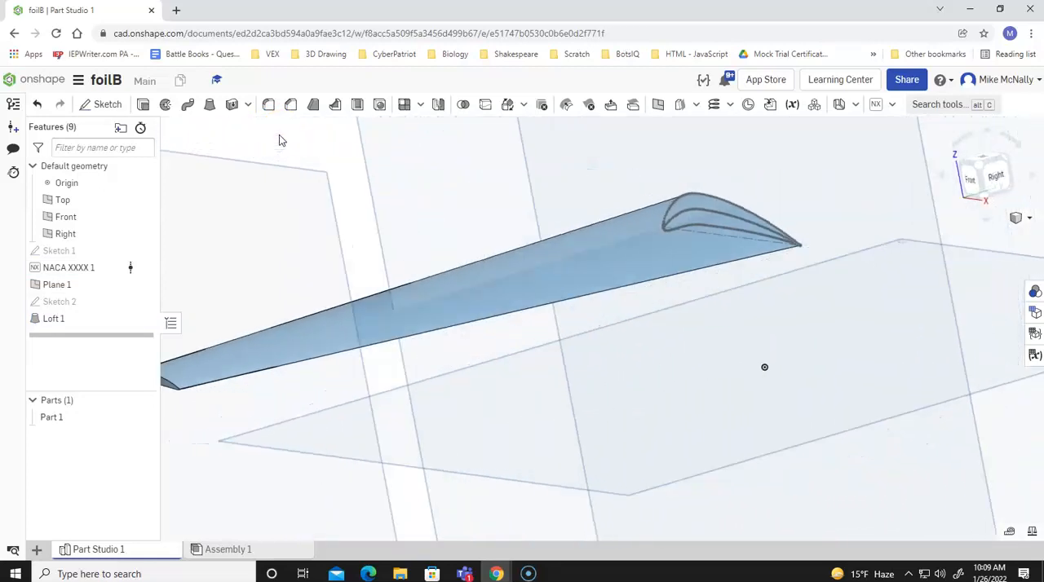
{"action": "key", "text": "Left"}
{"action": "key", "text": "Left"}
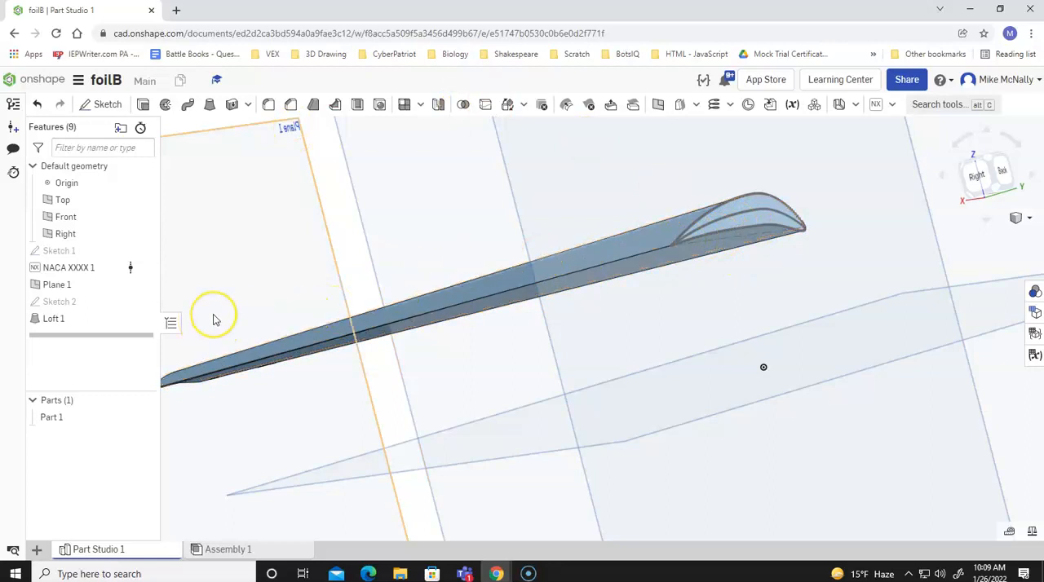
{"action": "key", "text": "Right"}
{"action": "key", "text": "Right"}
{"action": "key", "text": "Right"}
{"action": "key", "text": "Right"}
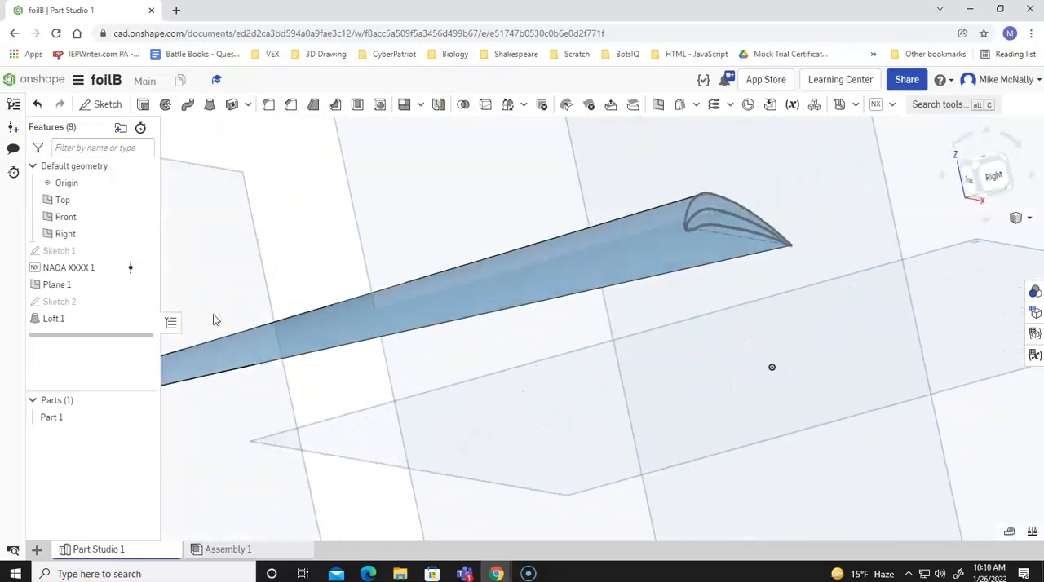
{"action": "key", "text": "Up"}
{"action": "key", "text": "Up"}
{"action": "key", "text": "Up"}
{"action": "key", "text": "Up"}
{"action": "key", "text": "Right"}
{"action": "key", "text": "Right"}
{"action": "key", "text": "Right"}
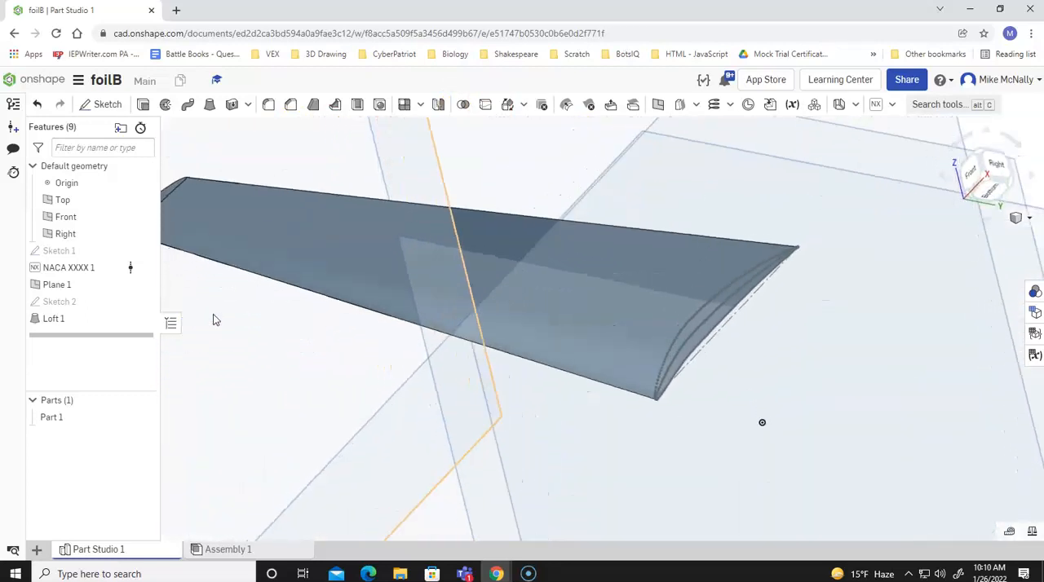
{"action": "key", "text": "Right"}
{"action": "key", "text": "Right"}
{"action": "key", "text": "Right"}
{"action": "key", "text": "Right"}
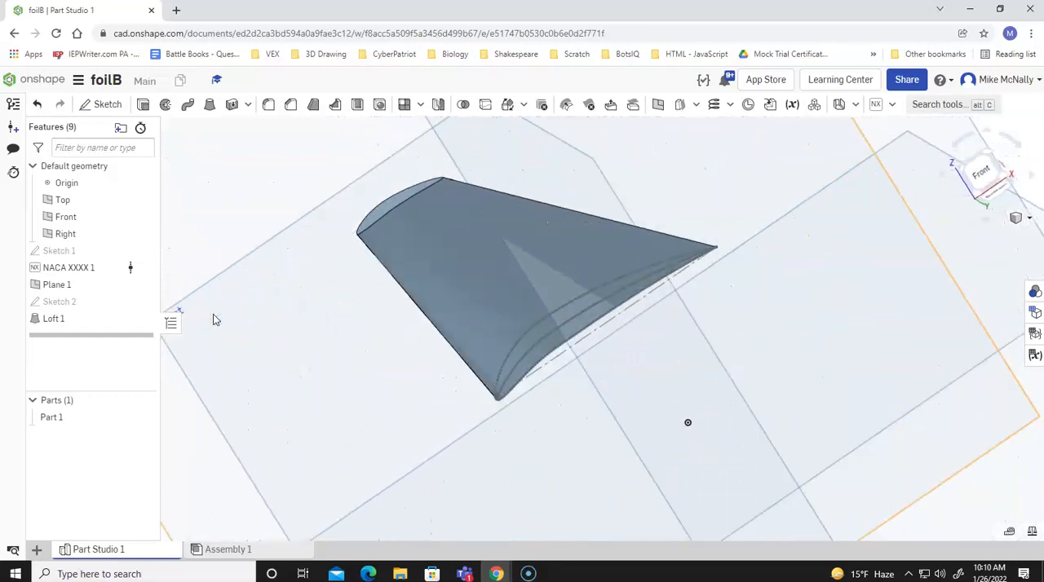
{"action": "key", "text": "Right"}
{"action": "key", "text": "Right"}
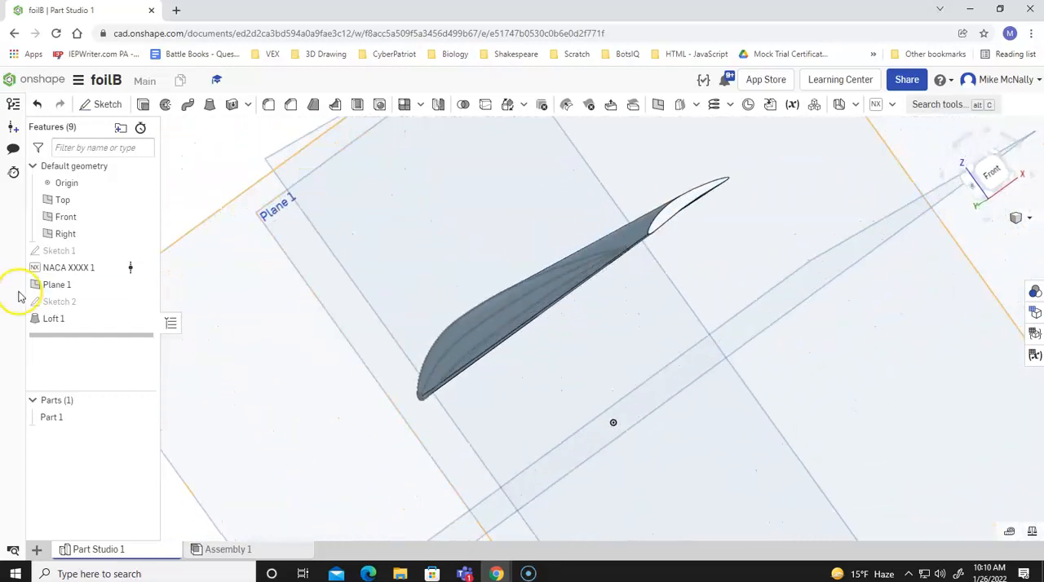